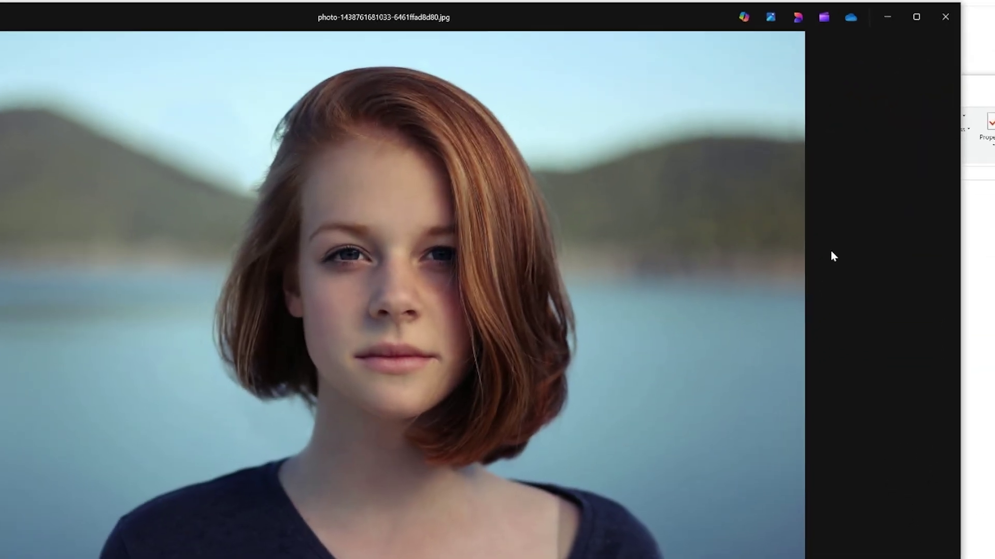
# Close the redhead portrait in Photos and drag it toward the site's upload area.
pyautogui.click(952, 5)
pyautogui.moveTo(792, 271); pyautogui.dragTo(488, 259)
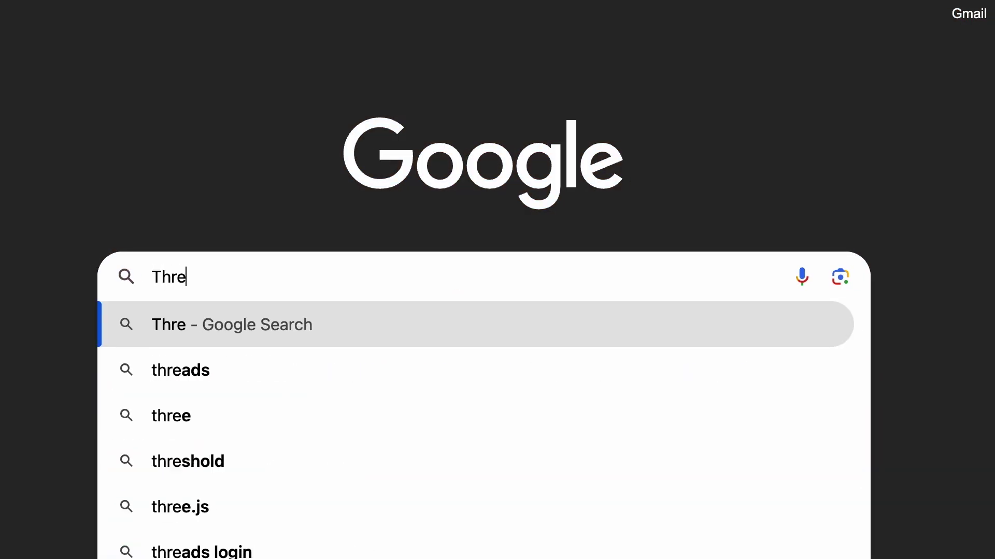
# Enter 'Three dee' in the Google search box.
pyautogui.write('e dee')
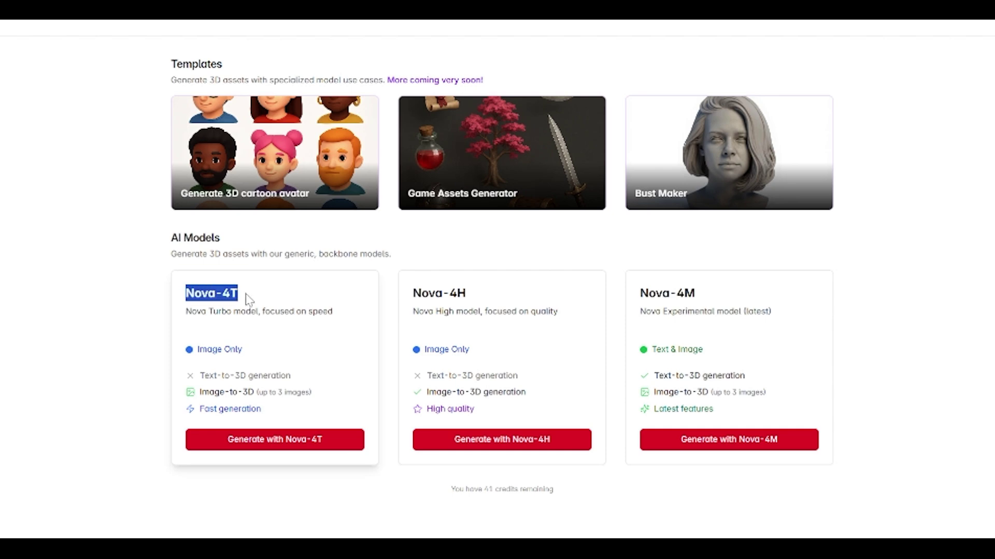
# Try the Nova-4M form's text and image modes, then open the 3D cartoon avatar template.
pyautogui.click(744, 448)
pyautogui.click(524, 212)
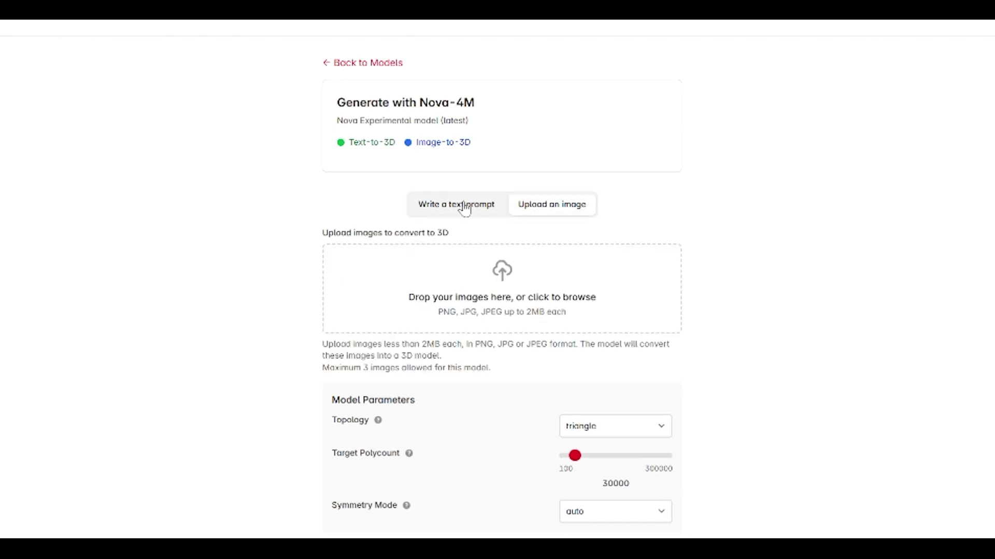
pyautogui.click(461, 205)
pyautogui.click(566, 215)
pyautogui.click(363, 64)
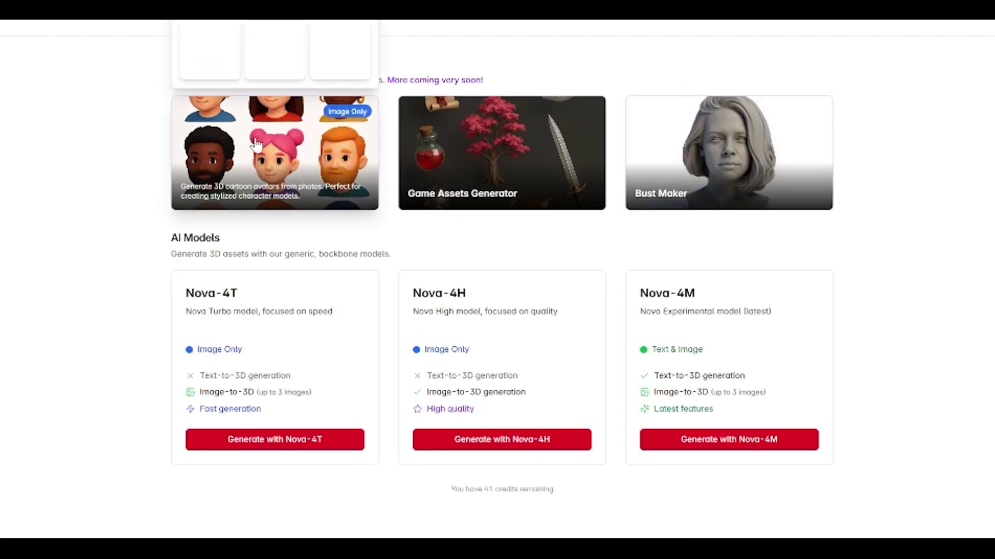
pyautogui.click(305, 105)
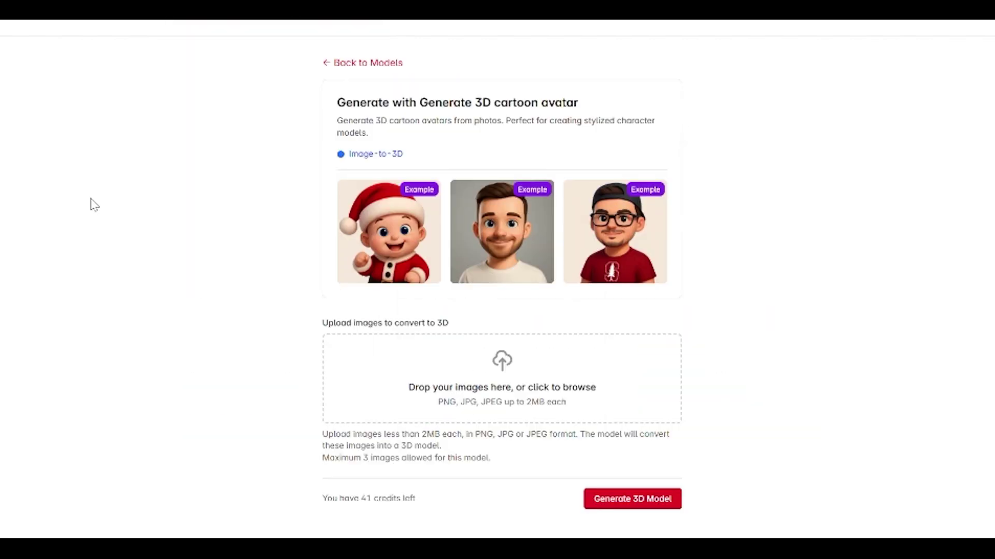
# Rotate the glasses and bearded example avatars, then open the Santa baby example.
pyautogui.click(614, 233)
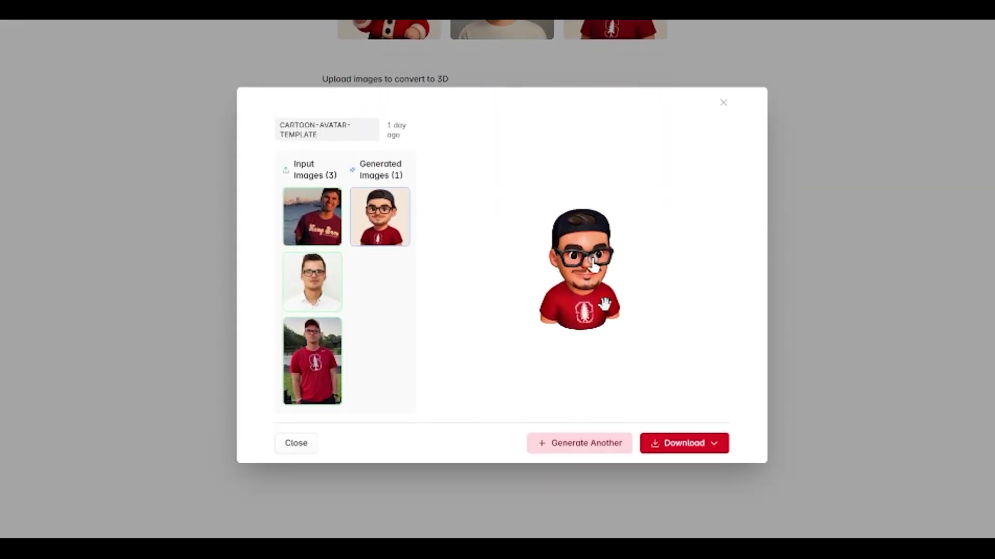
pyautogui.moveTo(575, 298)
pyautogui.mouseDown()
pyautogui.moveTo(570, 314)
pyautogui.moveTo(595, 311)
pyautogui.moveTo(431, 316)
pyautogui.moveTo(452, 314)
pyautogui.mouseUp()
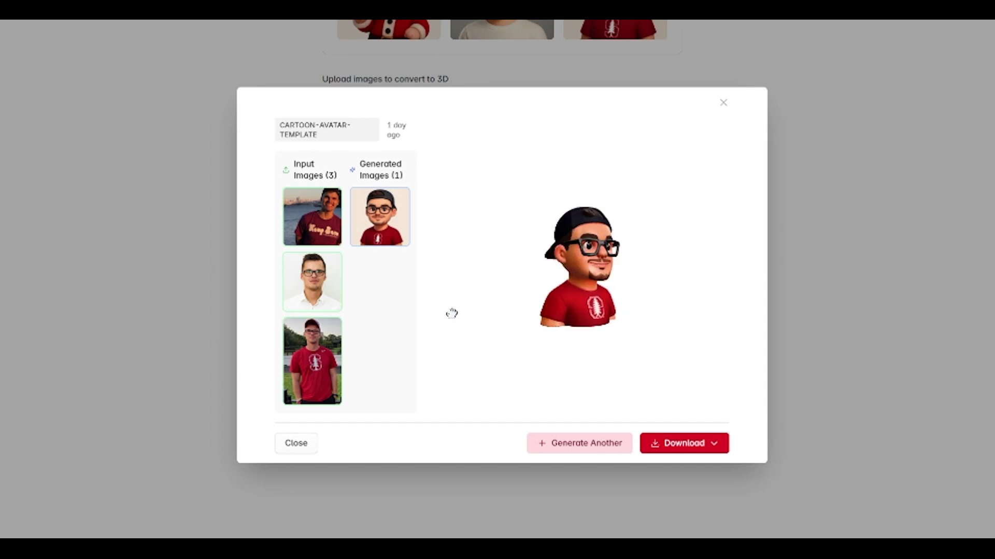
pyautogui.moveTo(576, 338)
pyautogui.mouseDown()
pyautogui.moveTo(551, 335)
pyautogui.moveTo(604, 342)
pyautogui.mouseUp()
pyautogui.moveTo(686, 341); pyautogui.dragTo(724, 340)
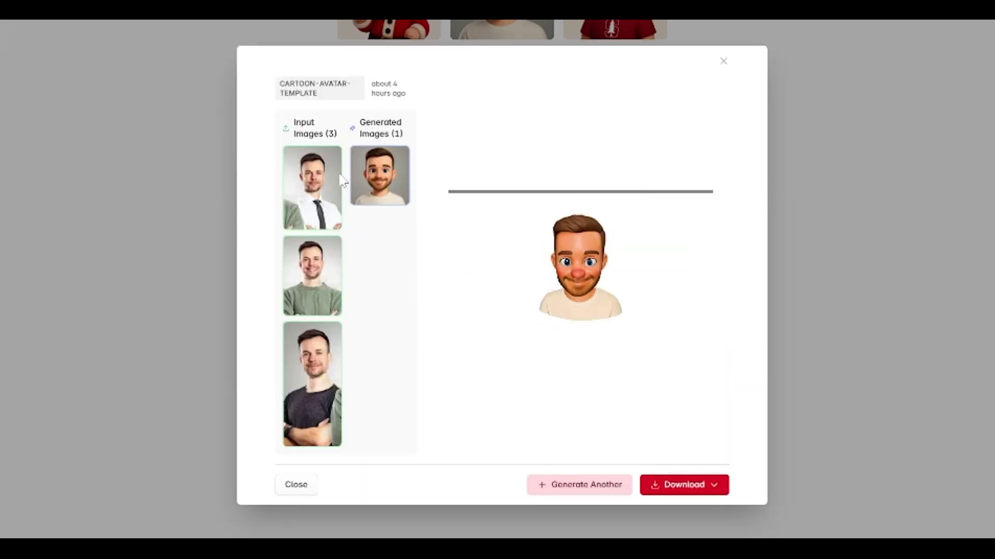
pyautogui.moveTo(600, 276)
pyautogui.mouseDown()
pyautogui.moveTo(624, 277)
pyautogui.moveTo(435, 270)
pyautogui.mouseUp()
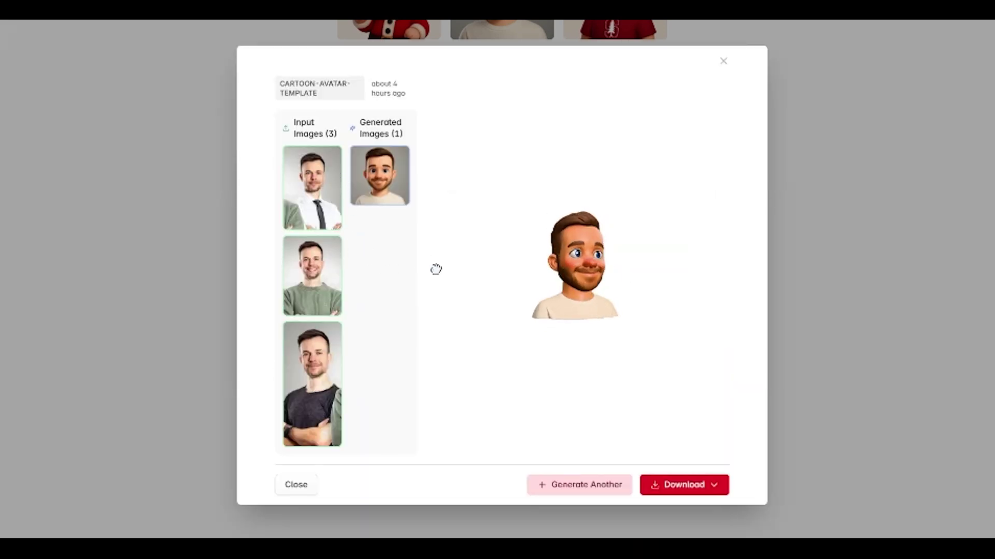
pyautogui.press('Escape')
pyautogui.click(435, 25)
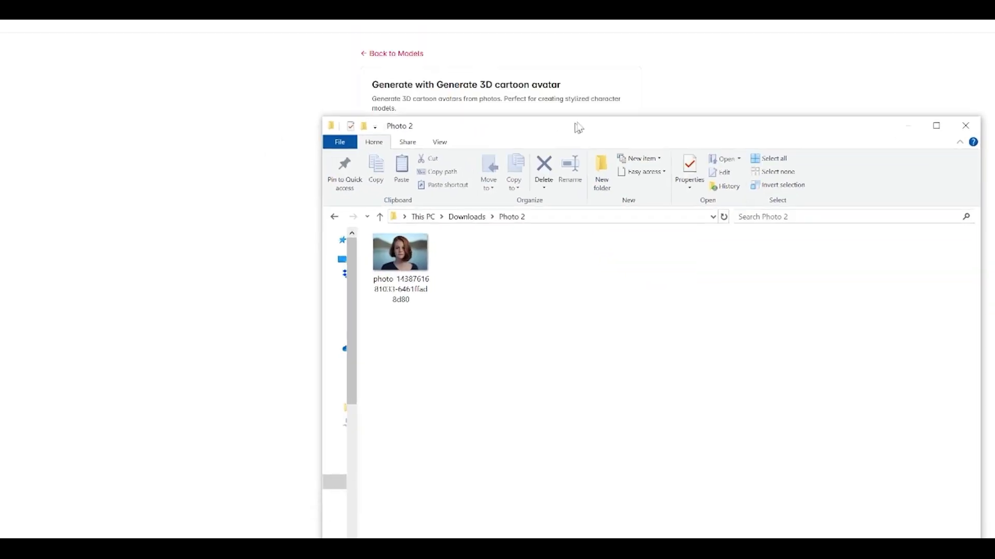
# Preview the redhead portrait from Downloads Photo 2 and drop it onto the avatar upload zone.
pyautogui.moveTo(573, 127); pyautogui.dragTo(891, 115)
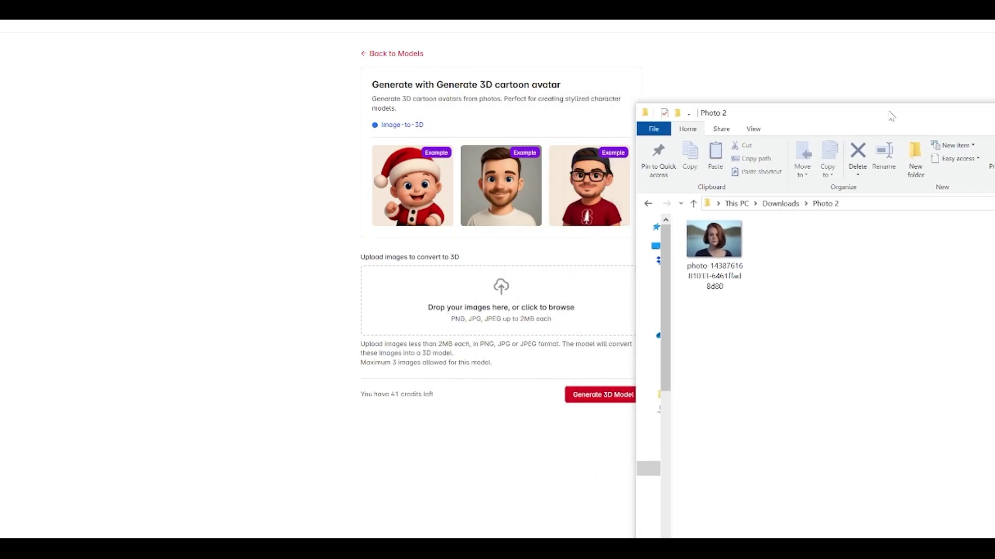
pyautogui.click(647, 163)
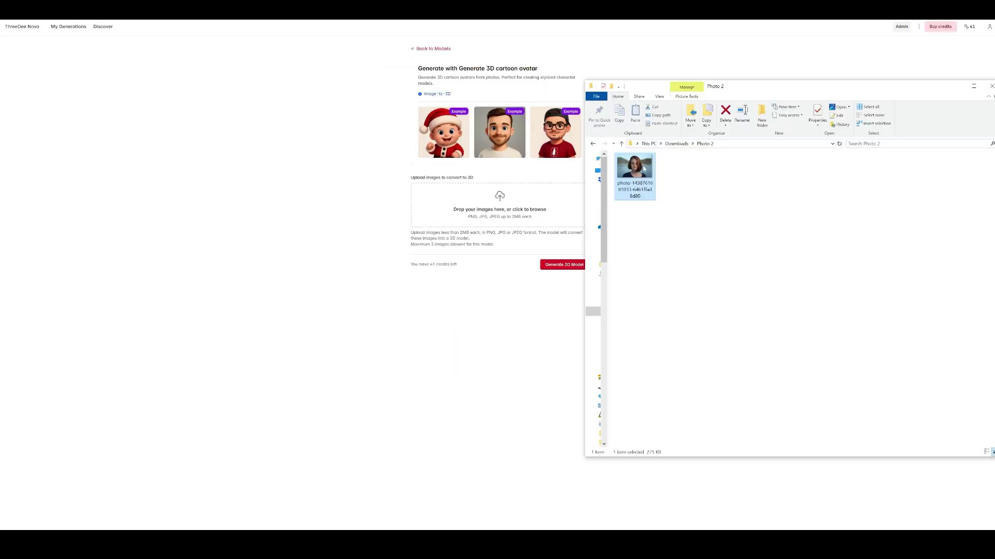
pyautogui.doubleClick(644, 169)
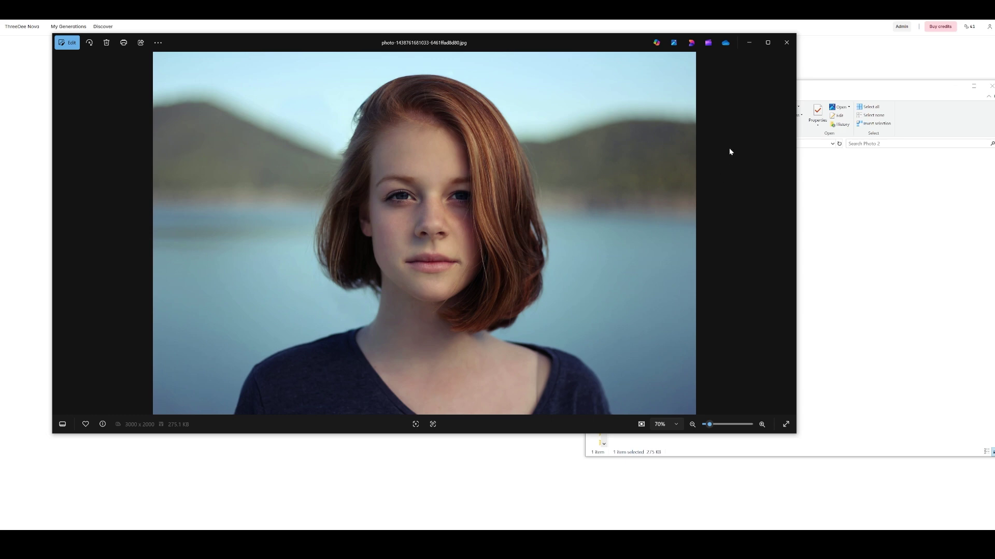
pyautogui.click(786, 43)
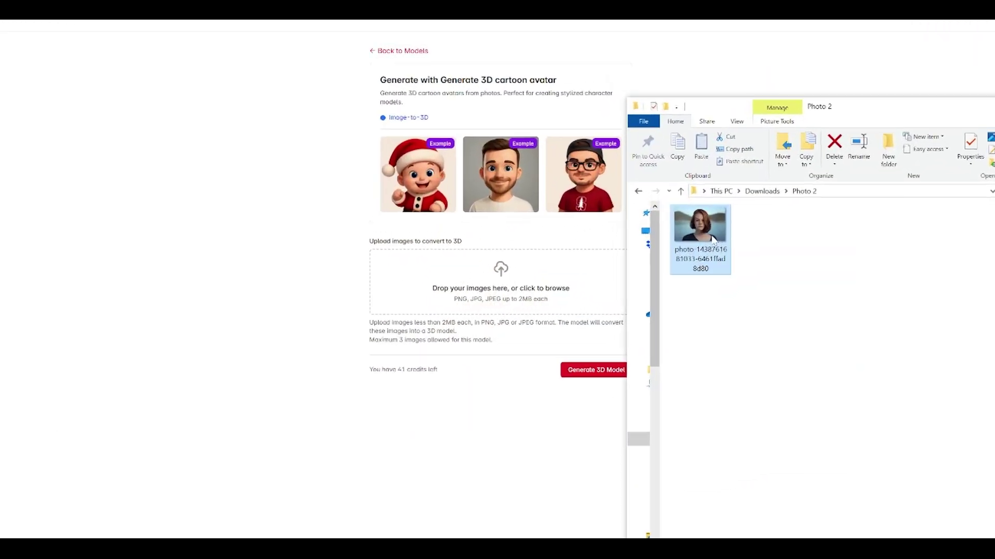
pyautogui.moveTo(838, 287)
pyautogui.mouseDown()
pyautogui.moveTo(537, 303)
pyautogui.moveTo(470, 346)
pyautogui.mouseUp()
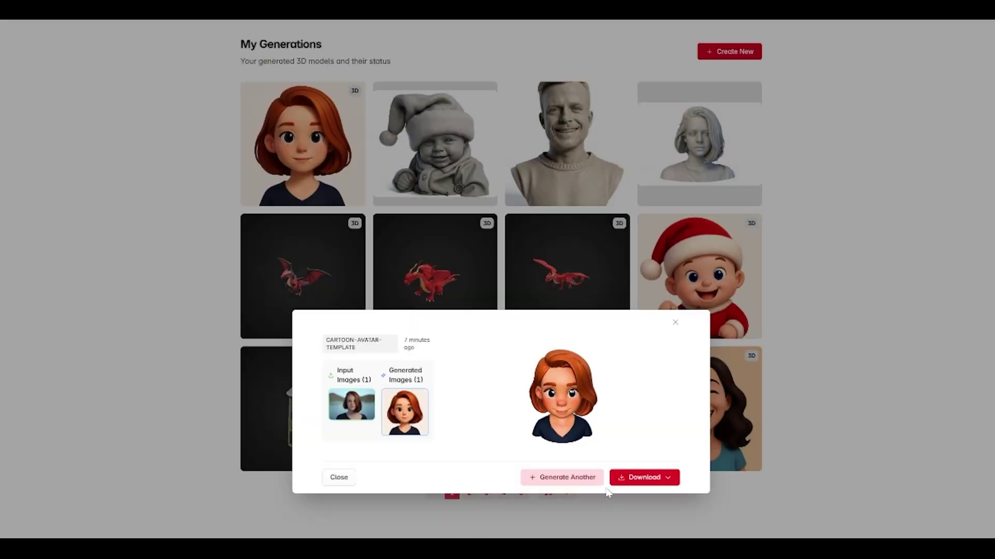
# Rotate the generated redhead avatar bust to inspect it and check its download formats.
pyautogui.moveTo(590, 427)
pyautogui.mouseDown()
pyautogui.moveTo(580, 299)
pyautogui.moveTo(667, 300)
pyautogui.moveTo(429, 298)
pyautogui.mouseUp()
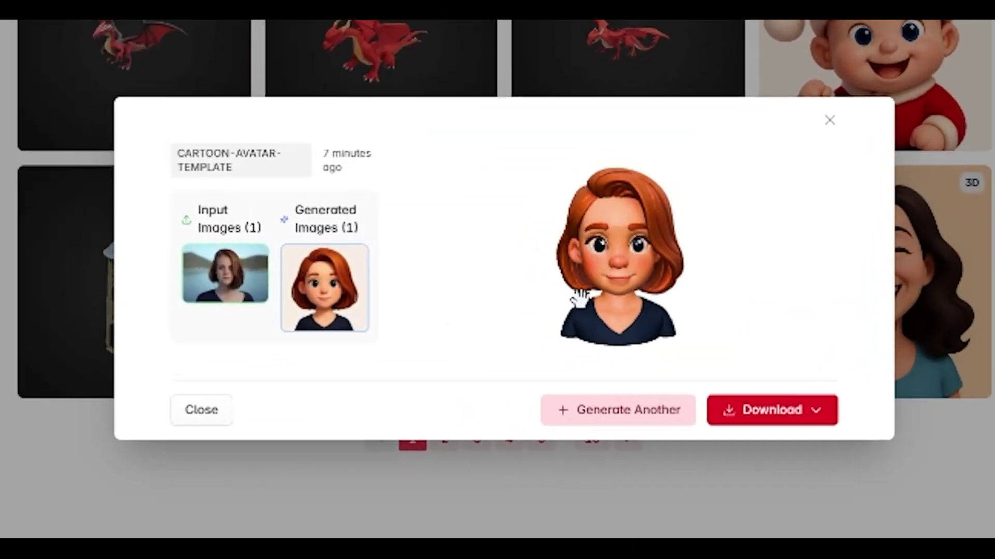
pyautogui.scroll(3, 580, 300)
pyautogui.scroll(3, 599, 273)
pyautogui.scroll(-3, 646, 271)
pyautogui.moveTo(646, 271)
pyautogui.mouseDown()
pyautogui.moveTo(591, 286)
pyautogui.moveTo(706, 287)
pyautogui.moveTo(639, 283)
pyautogui.mouseUp()
pyautogui.scroll(-3, 603, 279)
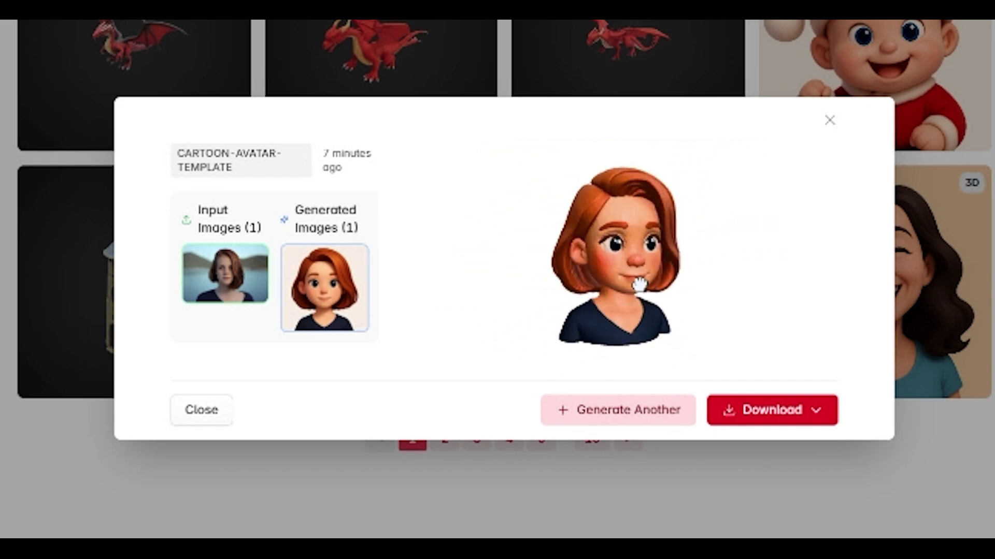
pyautogui.click(777, 410)
pyautogui.click(804, 210)
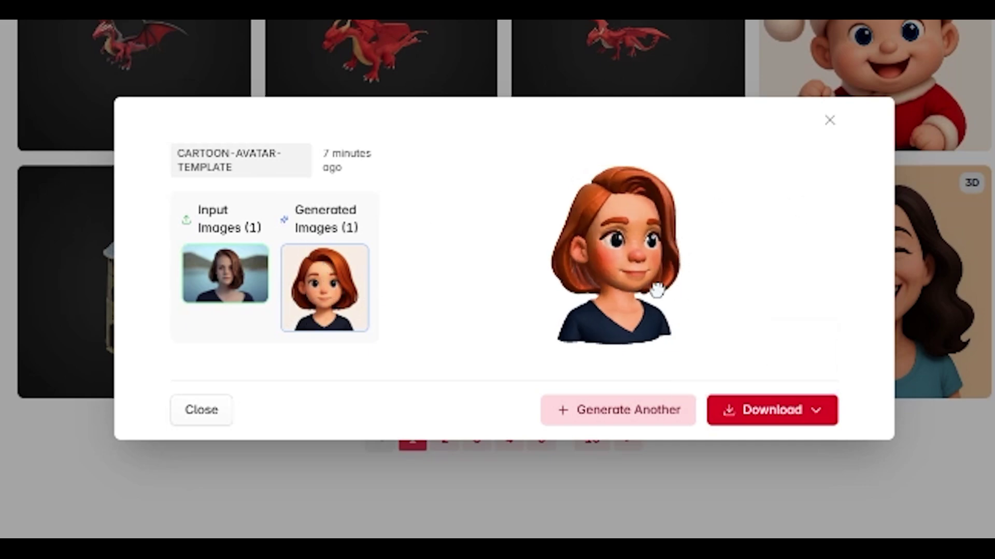
pyautogui.moveTo(675, 288); pyautogui.dragTo(705, 291)
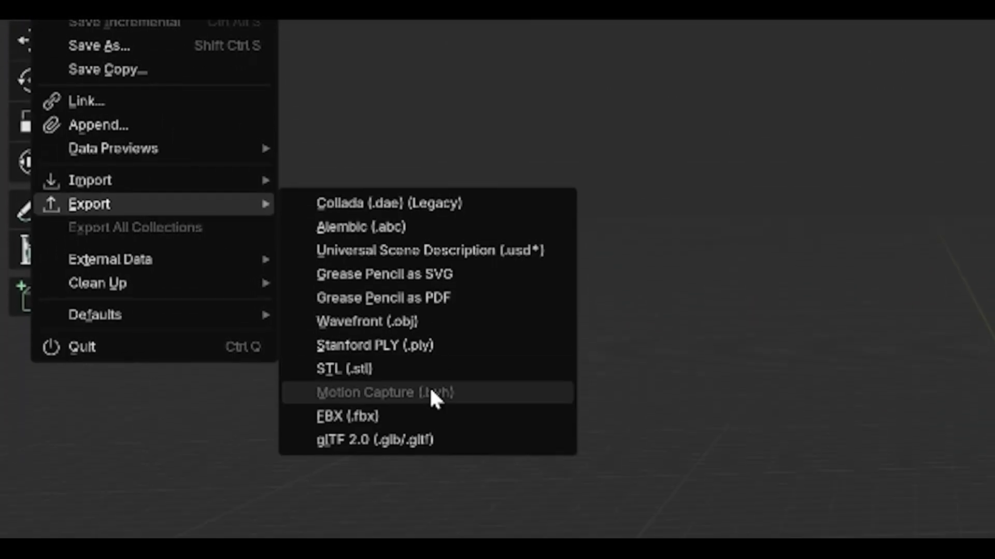
# Close Blender's export format list, leaving the imported textured_mesh.obj avatar in the scene.
pyautogui.click(417, 344)
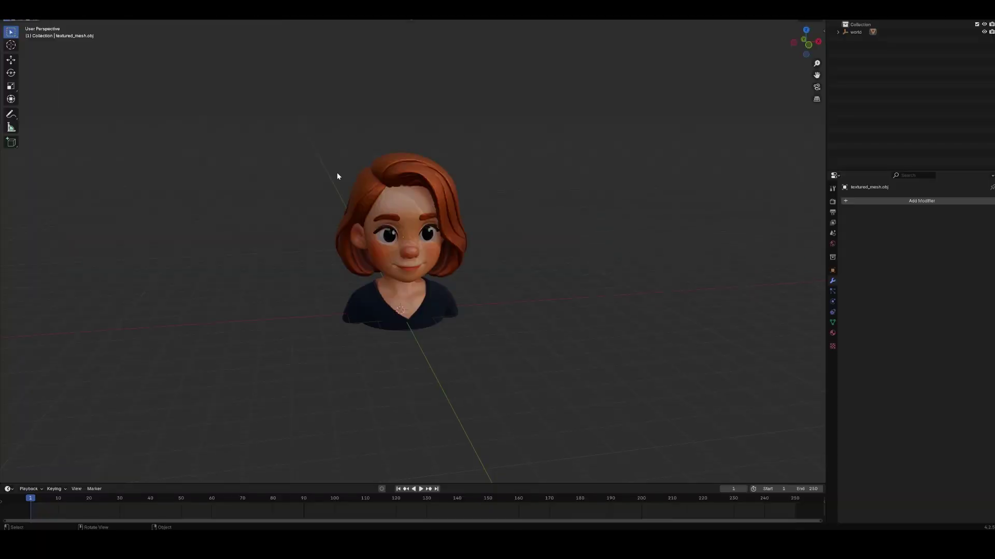